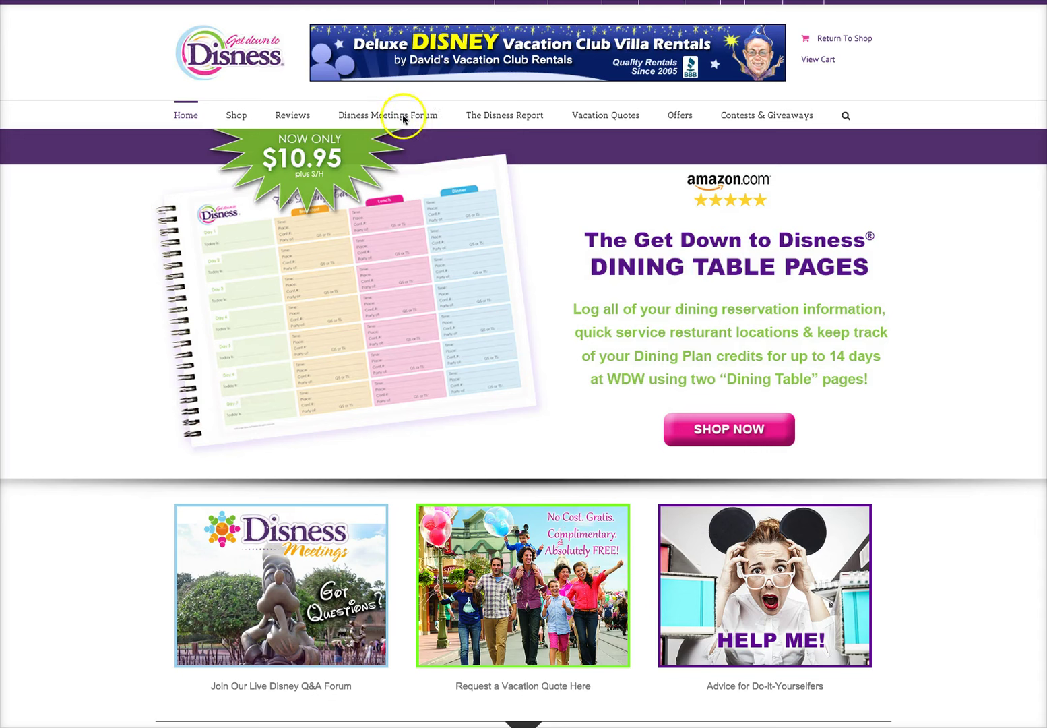
# - Open the Disness Meetings tile, then go to Meetings Home to see the General Discussion topic list
pyautogui.moveTo(317, 559)
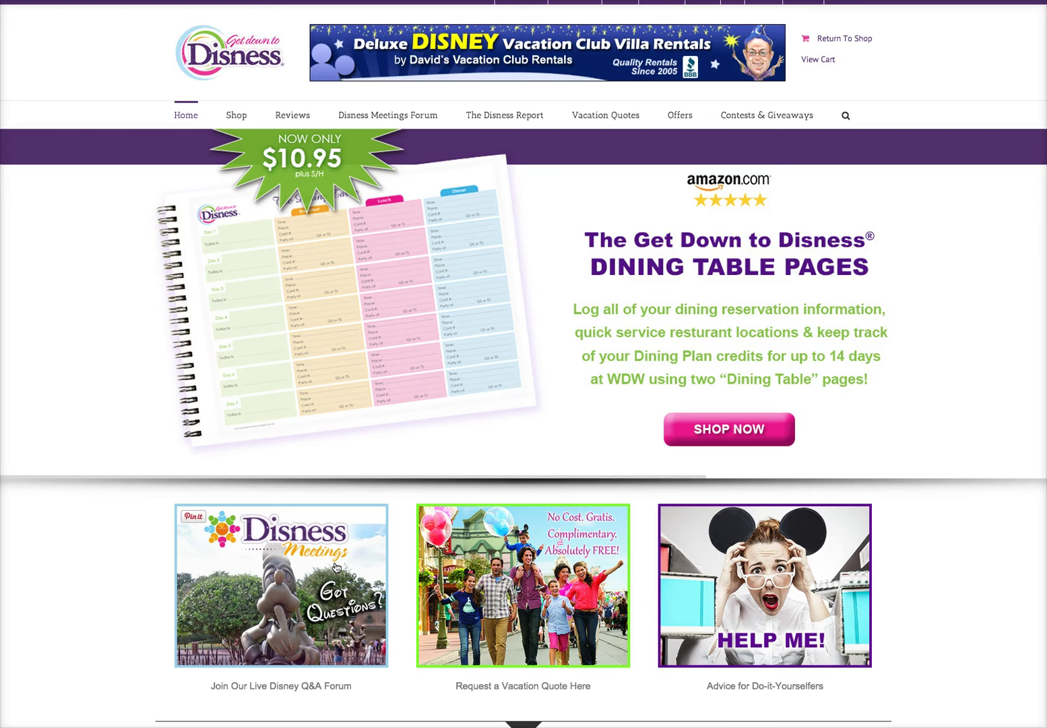
pyautogui.click(336, 568)
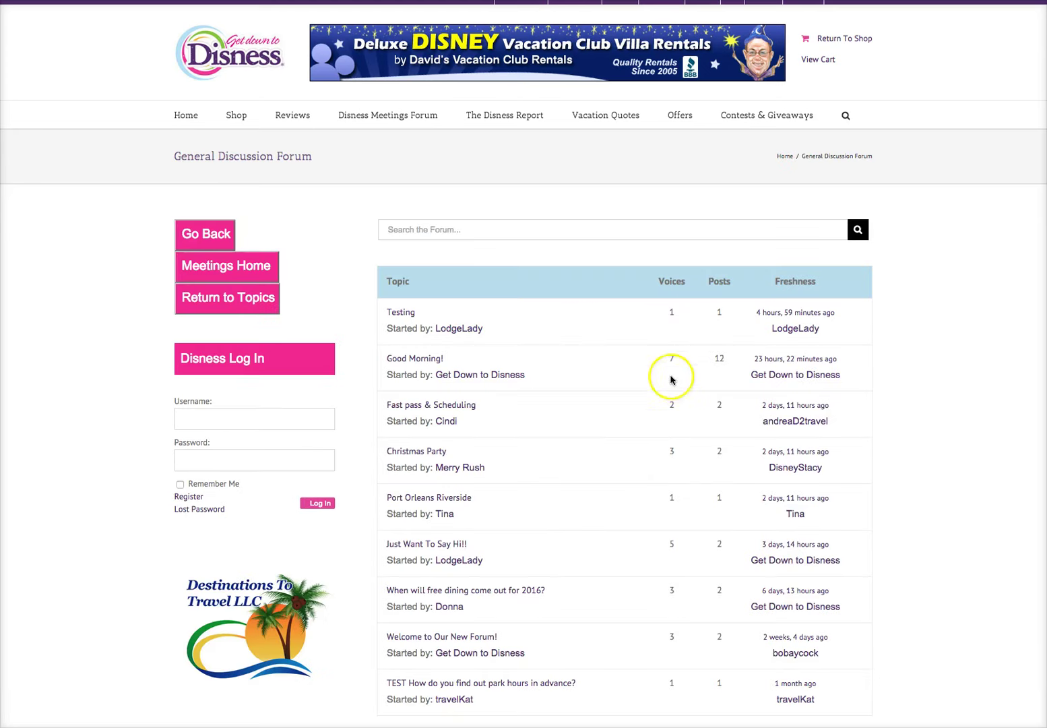
pyautogui.scroll(-3, 551, 515)
pyautogui.scroll(3, 550, 515)
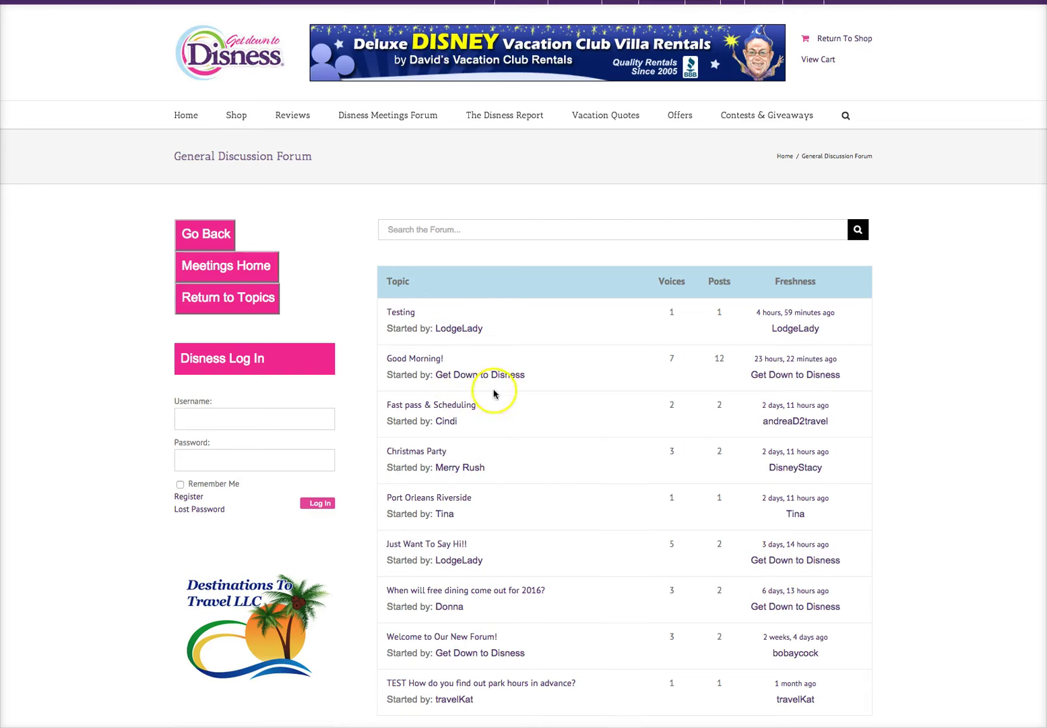
pyautogui.click(218, 268)
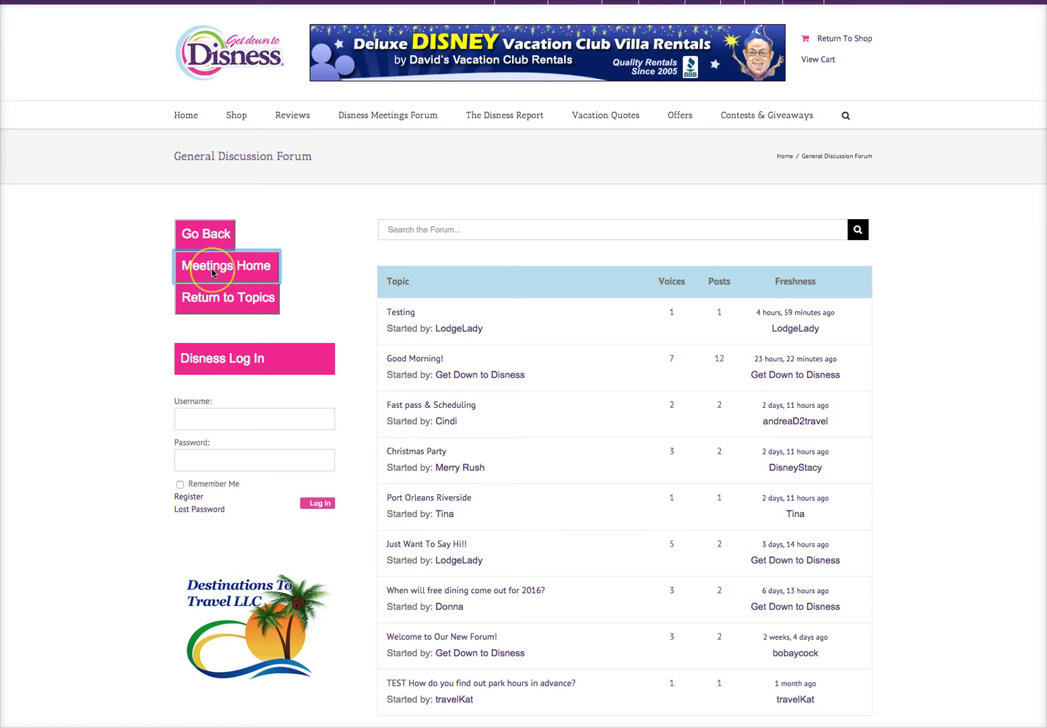
# - Log in through the Disness Log In box with the saved username and the account password
pyautogui.click(208, 382)
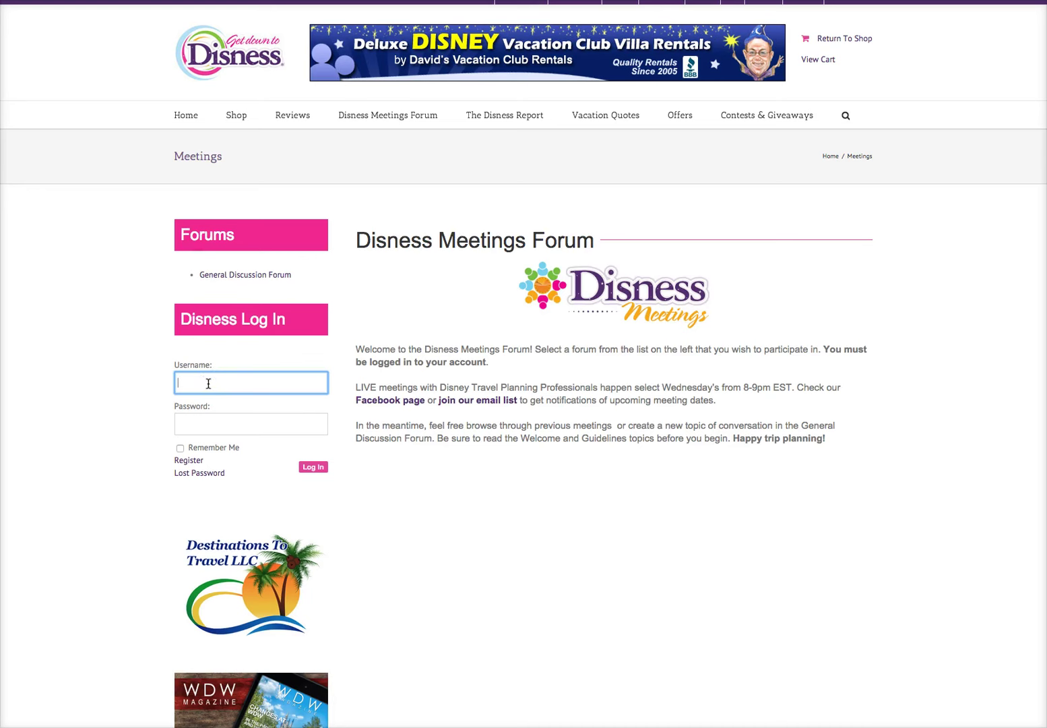
pyautogui.write('disbos')
pyautogui.click(197, 402)
pyautogui.click(187, 425)
pyautogui.write('••')
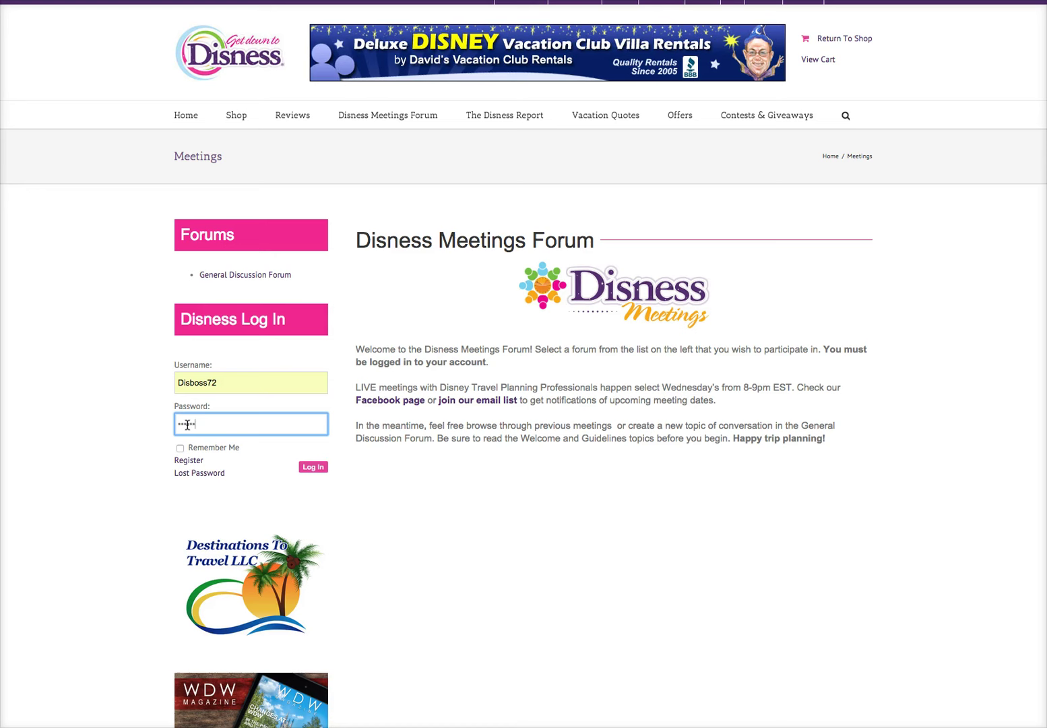
pyautogui.write('••••••')
pyautogui.click(314, 468)
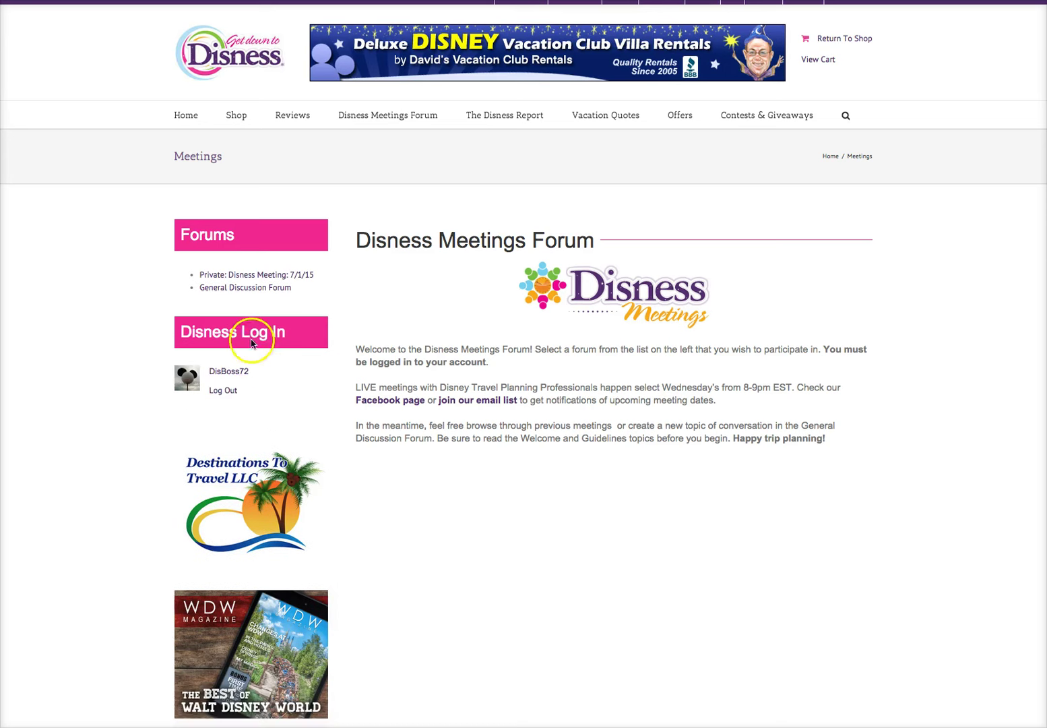
pyautogui.scroll(1, 199, 280)
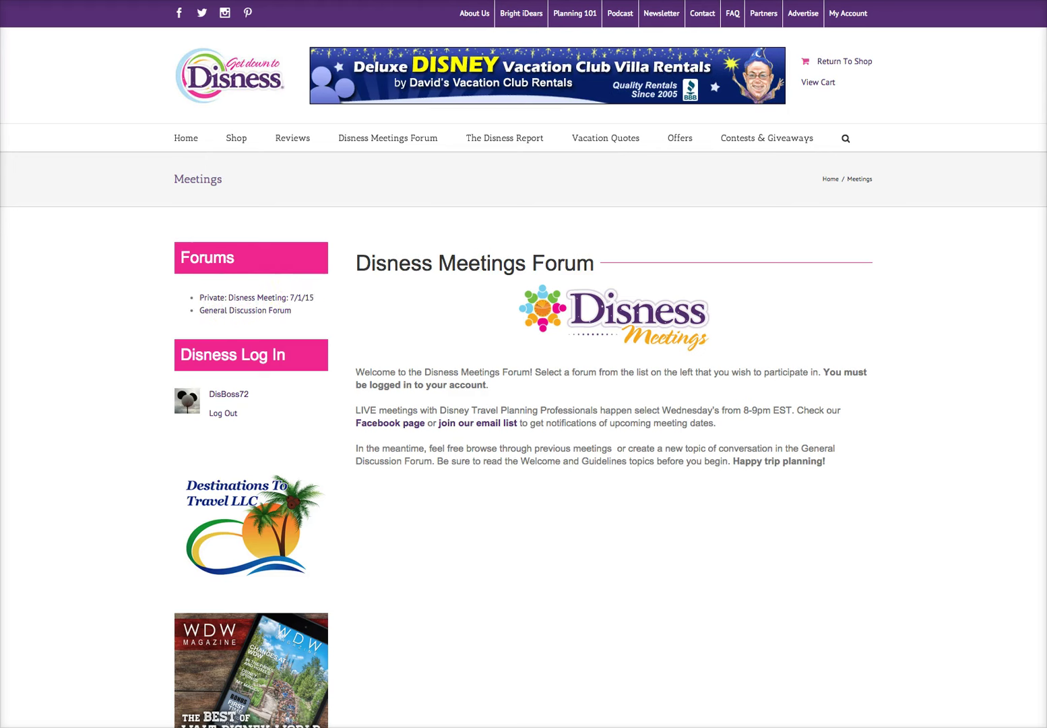
# - Open the 'Private: Disness Meeting: 7/1/15' forum from the sidebar Forums list
pyautogui.click(244, 296)
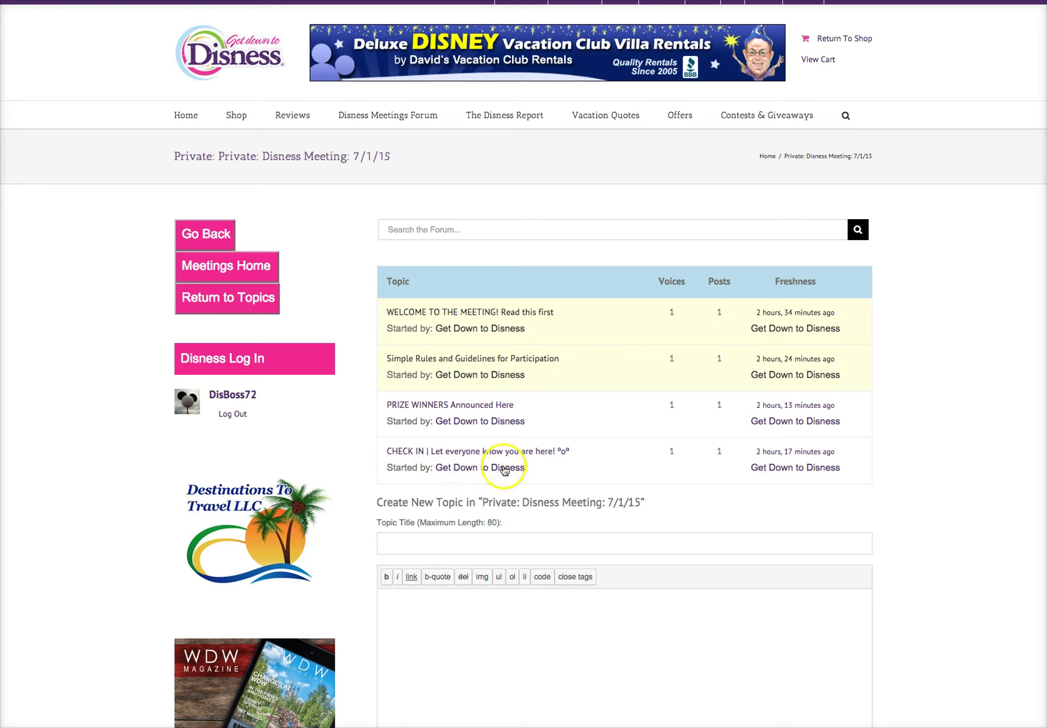
# - Title the new topic 'Hoop Dee Doo' and write a body asking the best show time
pyautogui.click(487, 543)
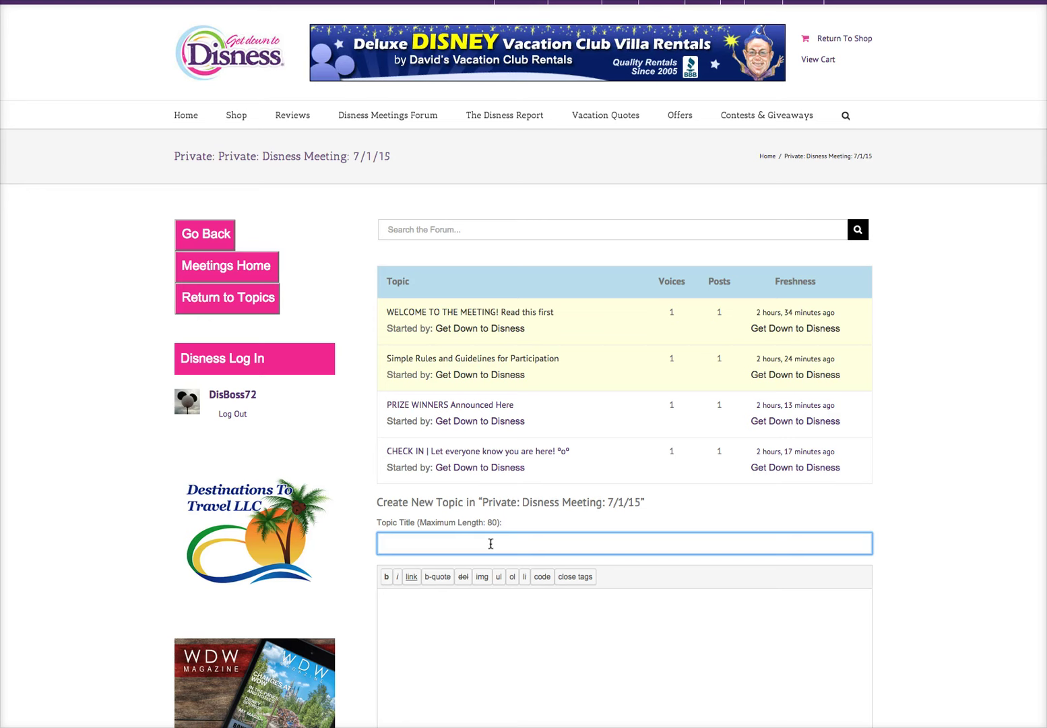
pyautogui.write('H')
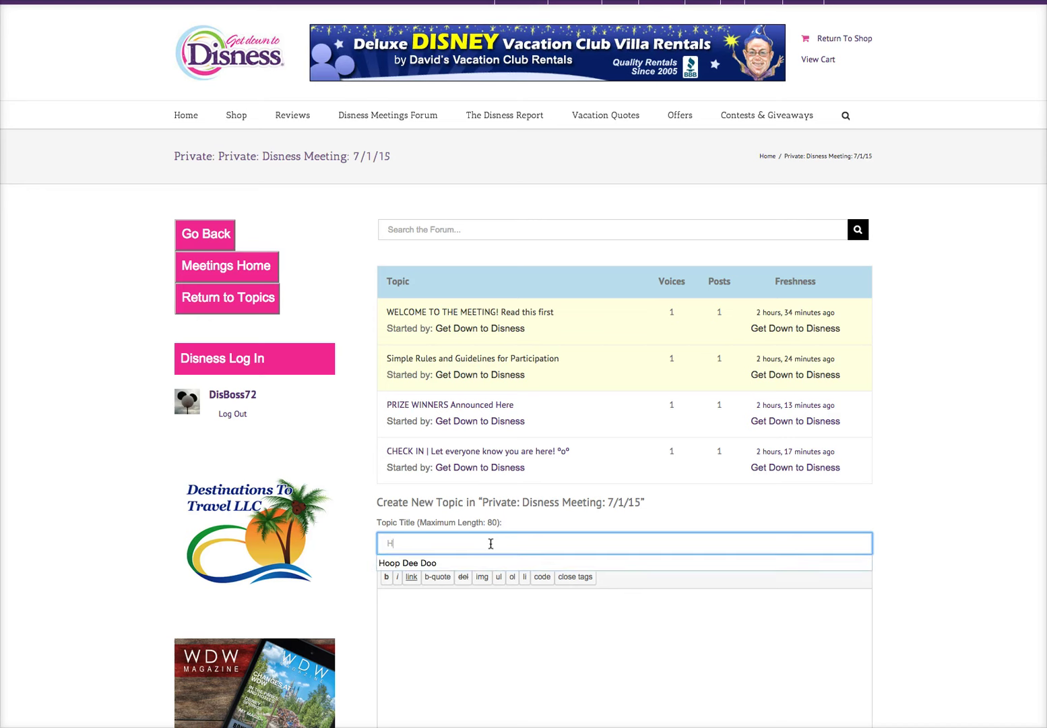
pyautogui.write('o')
pyautogui.click(441, 564)
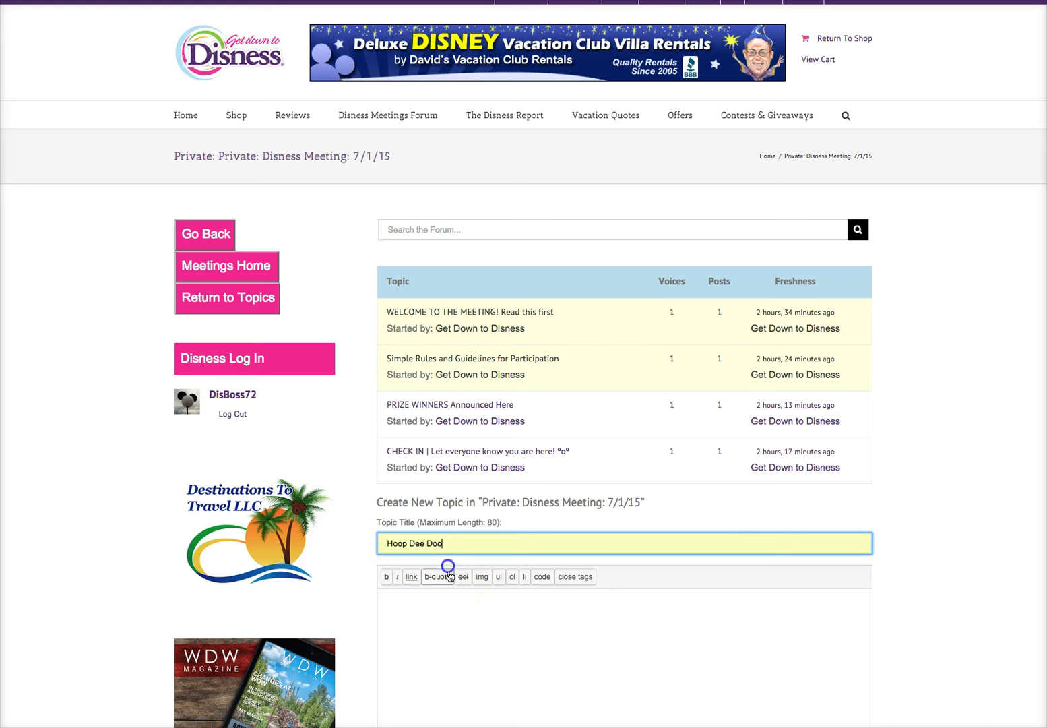
pyautogui.click(454, 612)
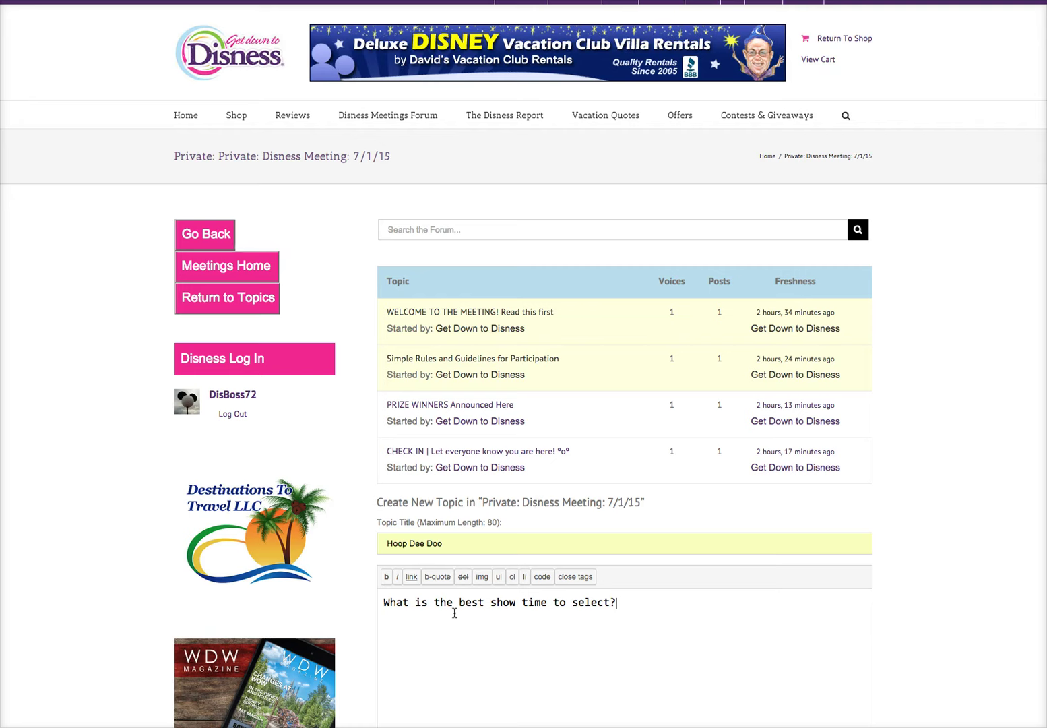
# - Tick 'Notify me of follow-up replies' on the new-topic form
pyautogui.scroll(-3, 574, 601)
pyautogui.scroll(-3, 575, 604)
pyautogui.click(548, 602)
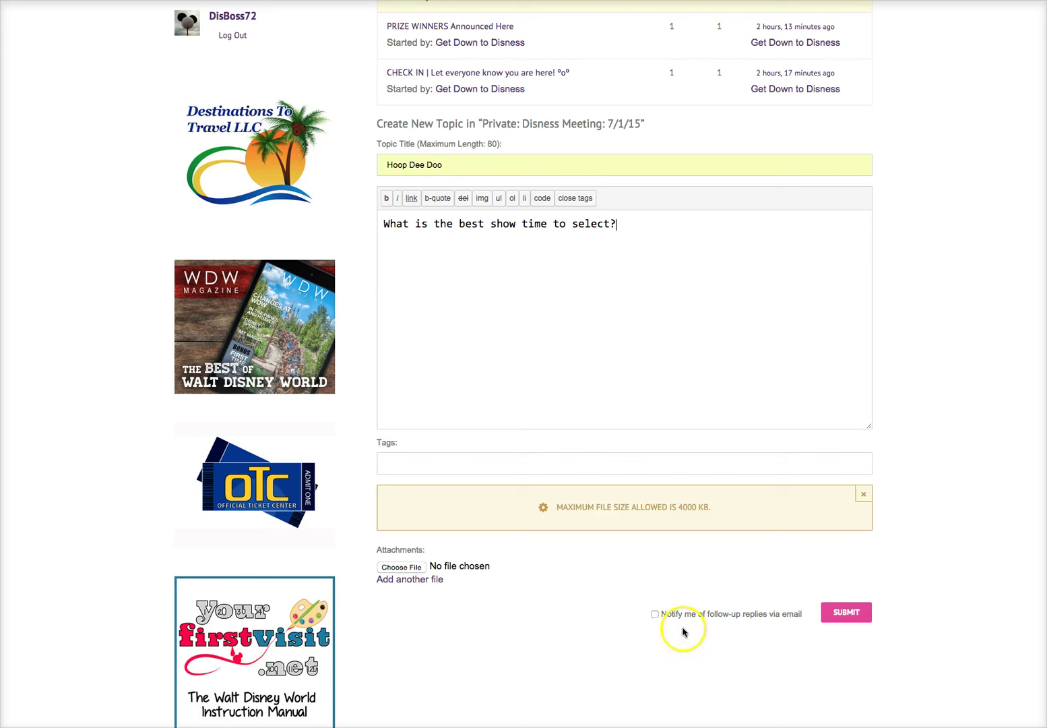
pyautogui.click(655, 615)
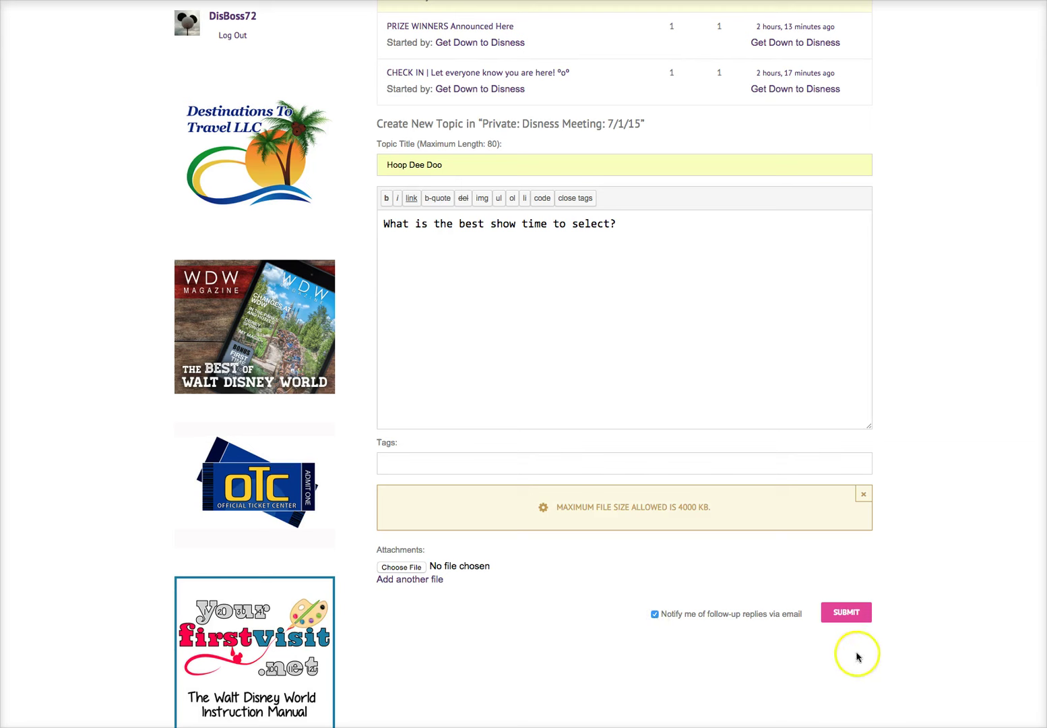
# - Submit the Hoop Dee Doo topic to post it in the private meeting forum
pyautogui.click(854, 613)
pyautogui.moveTo(853, 611); pyautogui.dragTo(913, 351)
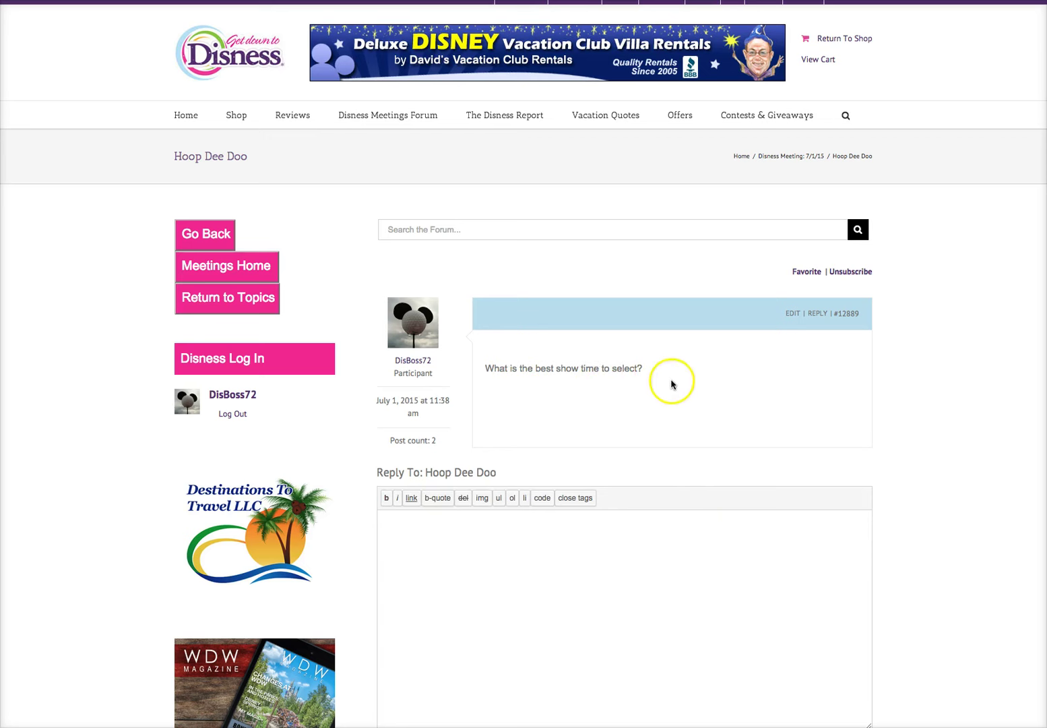
pyautogui.scroll(-1, 662, 554)
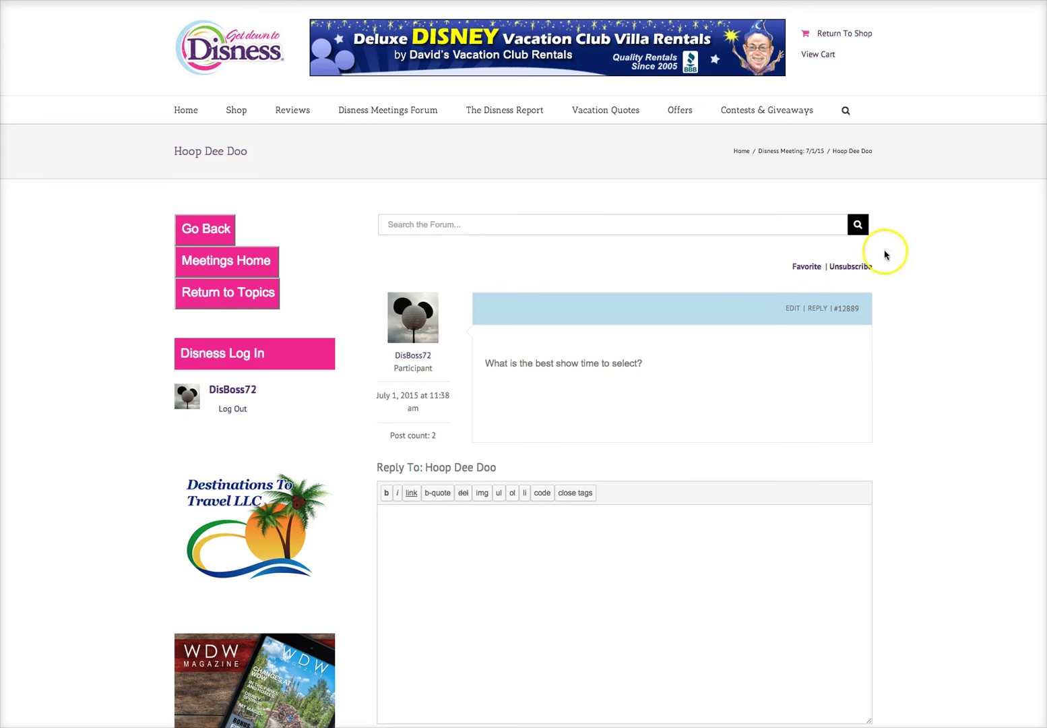
# - Unsubscribe and resubscribe to Hoop Dee Doo, then return to the meeting's topic list
pyautogui.click(854, 269)
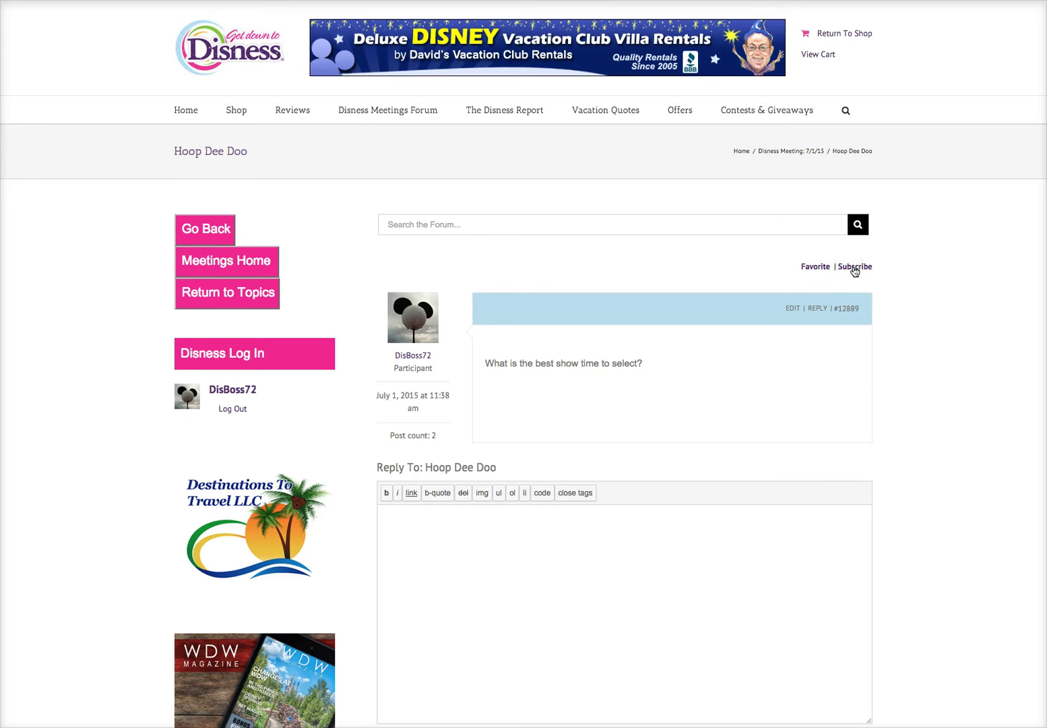
pyautogui.click(853, 269)
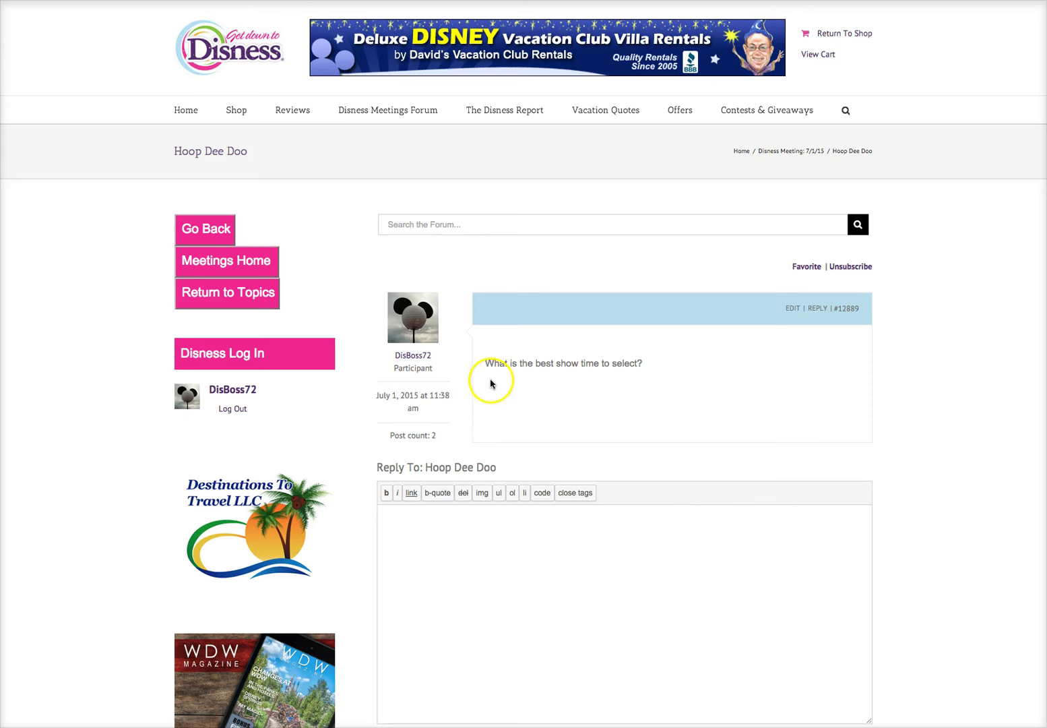
pyautogui.click(228, 295)
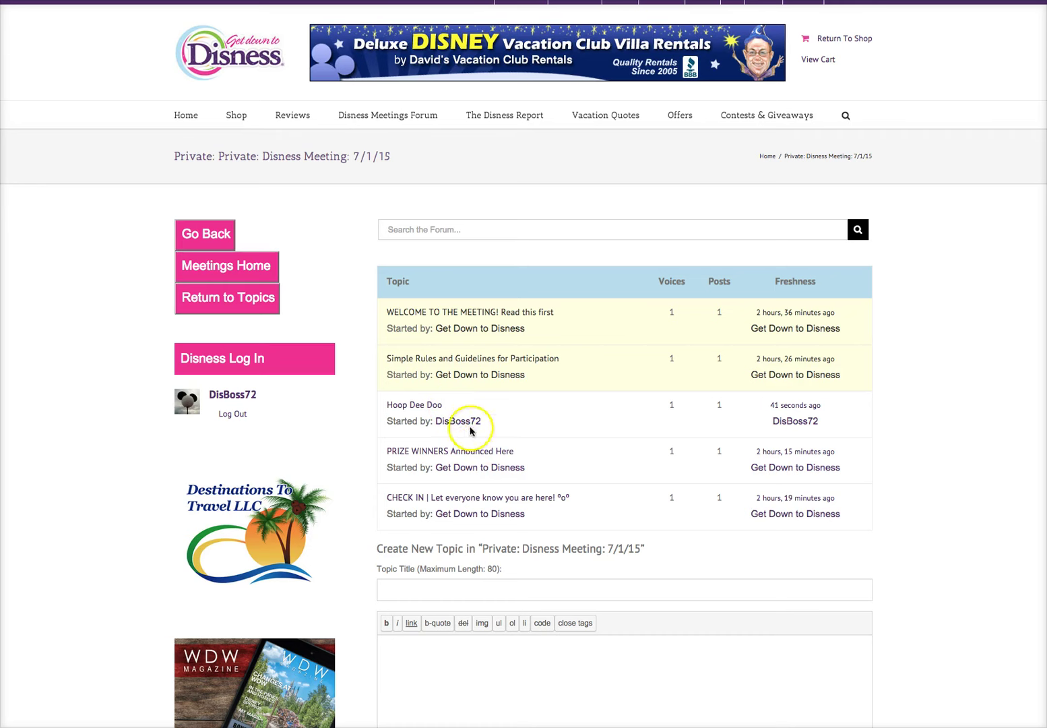
pyautogui.scroll(-3, 459, 415)
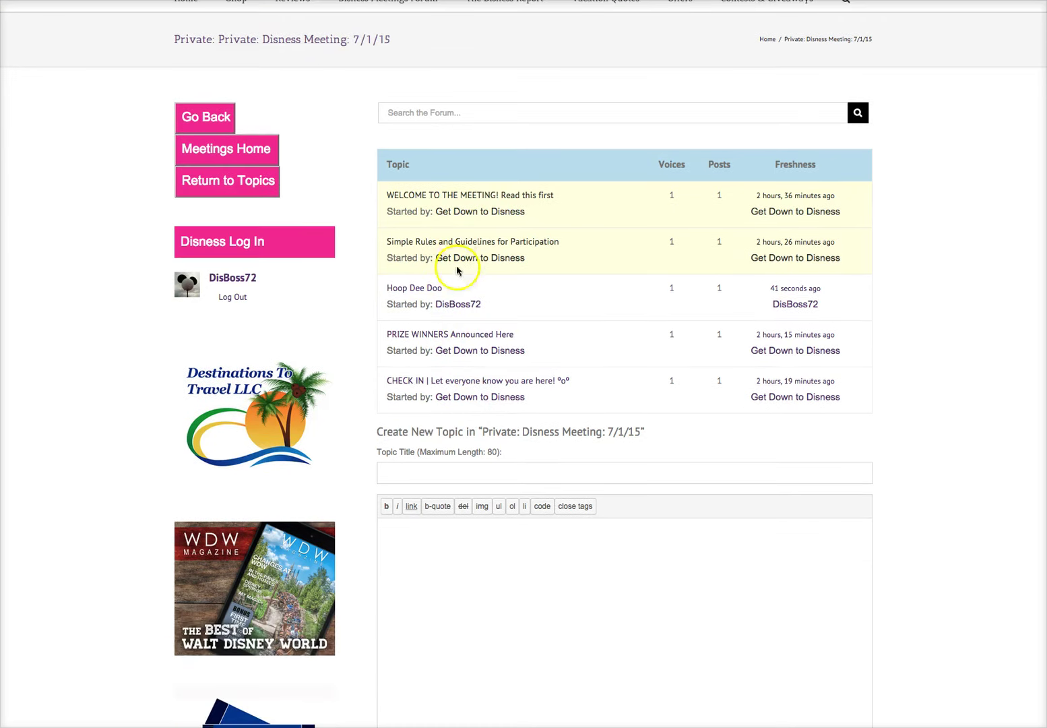
pyautogui.scroll(3, 460, 344)
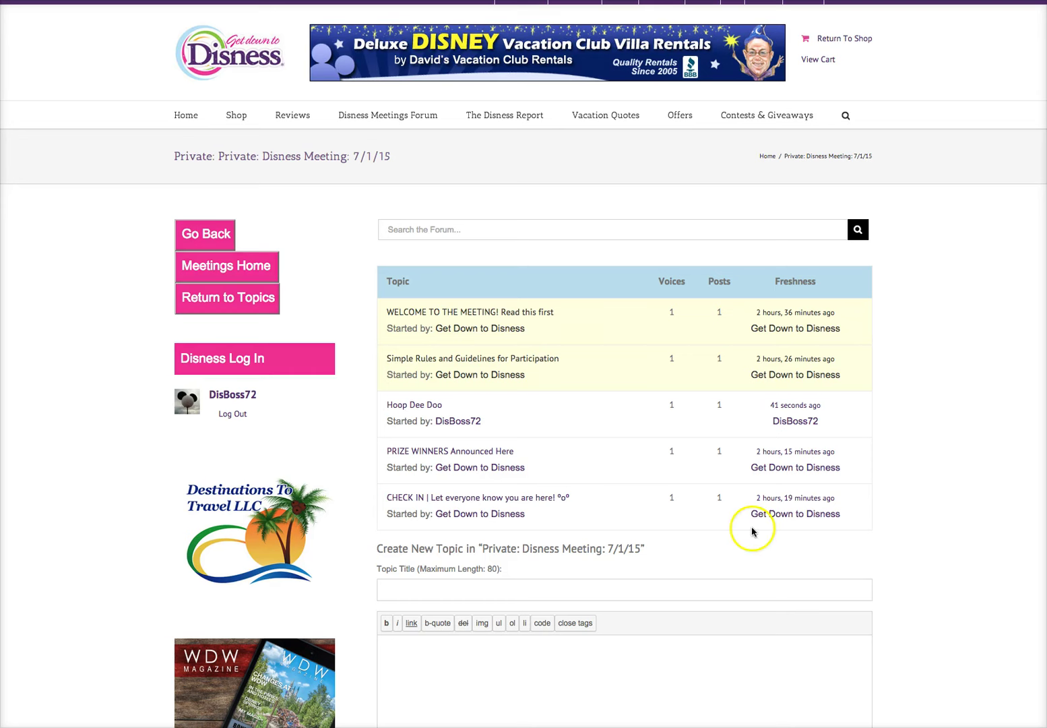
pyautogui.scroll(-2, 922, 537)
pyautogui.scroll(-1, 922, 537)
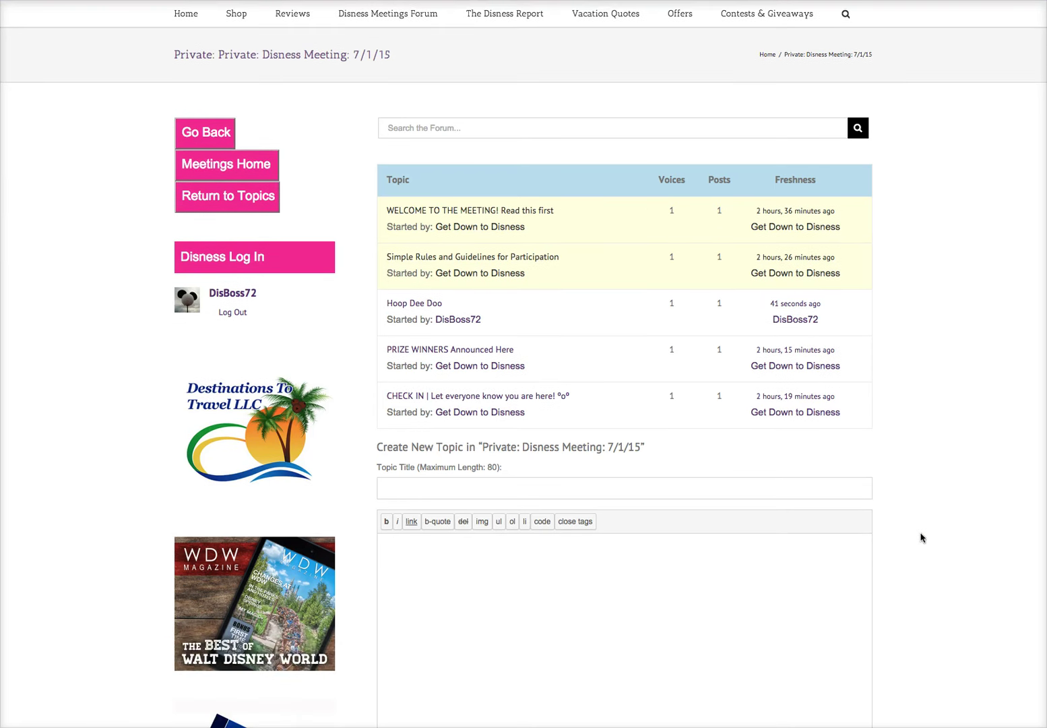
pyautogui.click(456, 213)
pyautogui.scroll(-1, 679, 474)
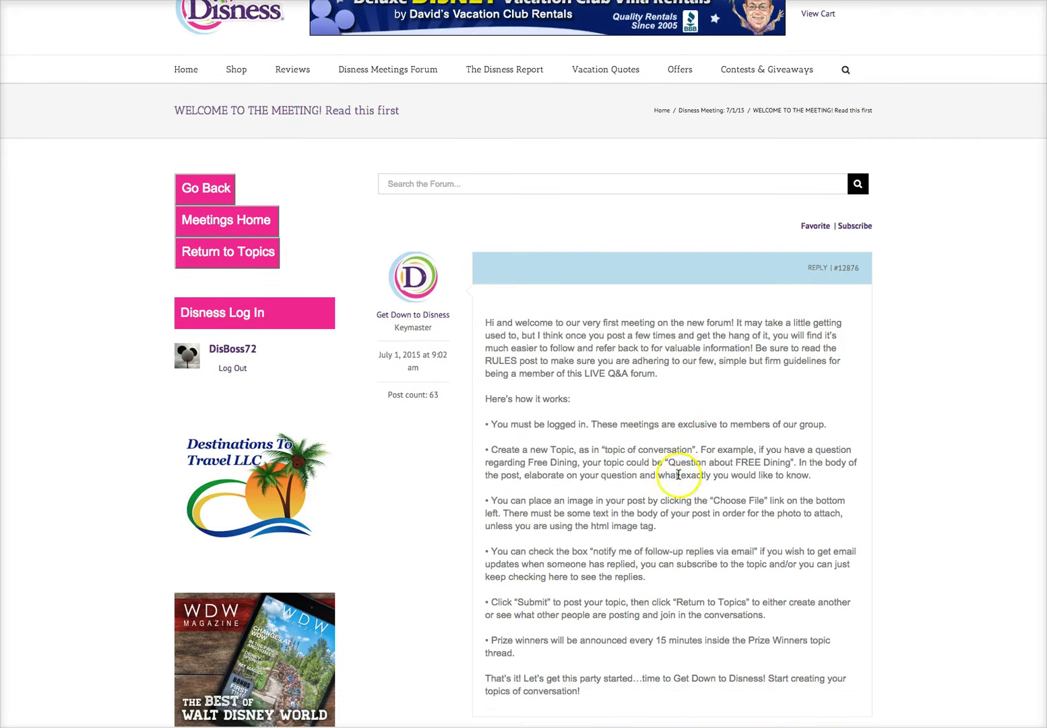
pyautogui.scroll(-2, 678, 485)
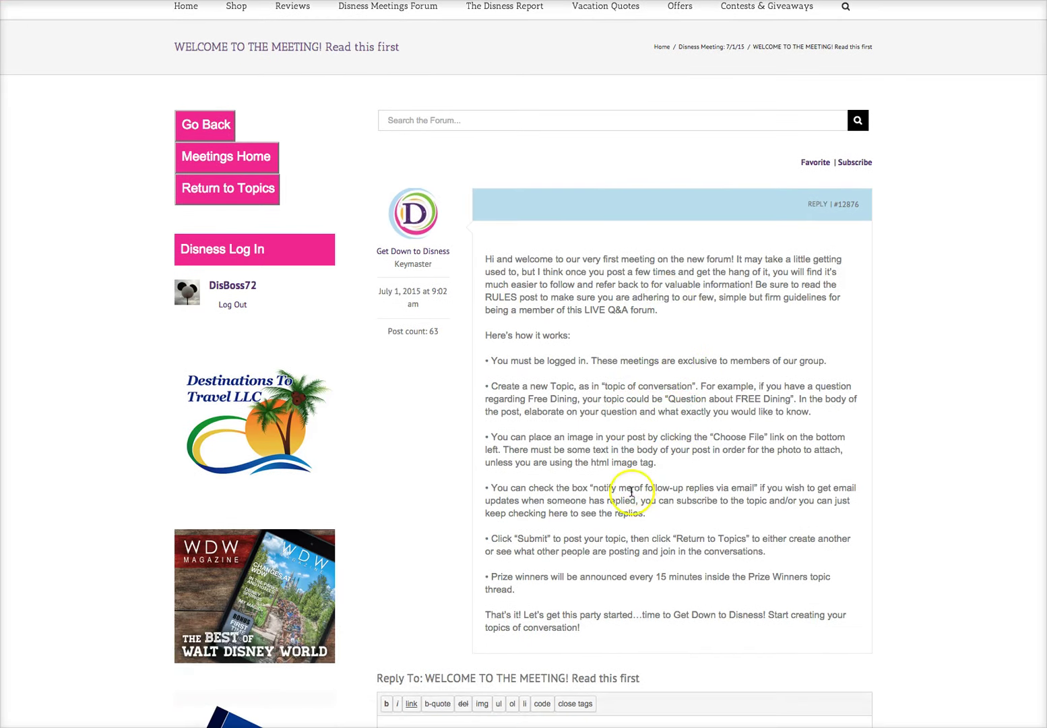
pyautogui.scroll(-1, 637, 565)
pyautogui.click(652, 526)
pyautogui.click(653, 469)
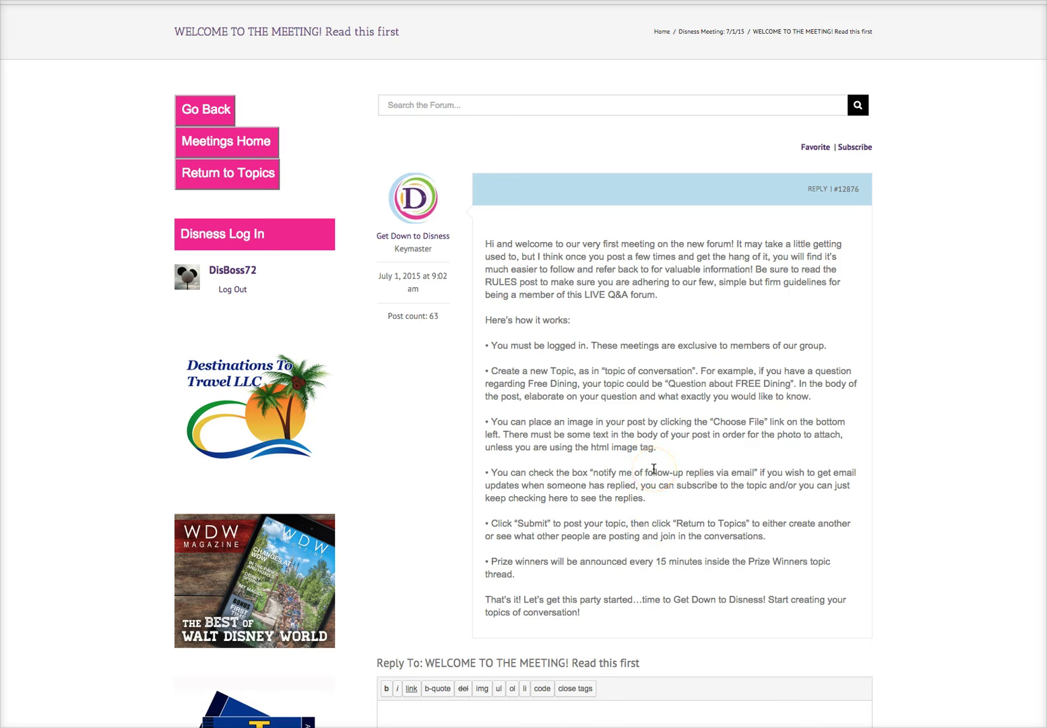
pyautogui.click(647, 429)
pyautogui.scroll(-1, 646, 432)
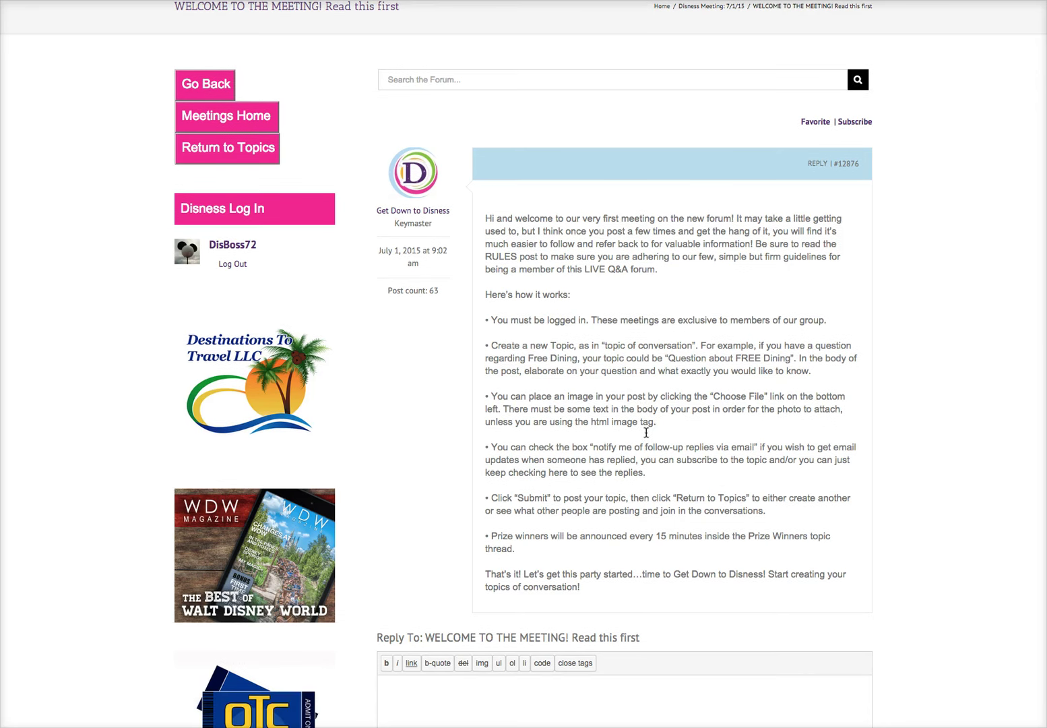
pyautogui.scroll(2, 646, 432)
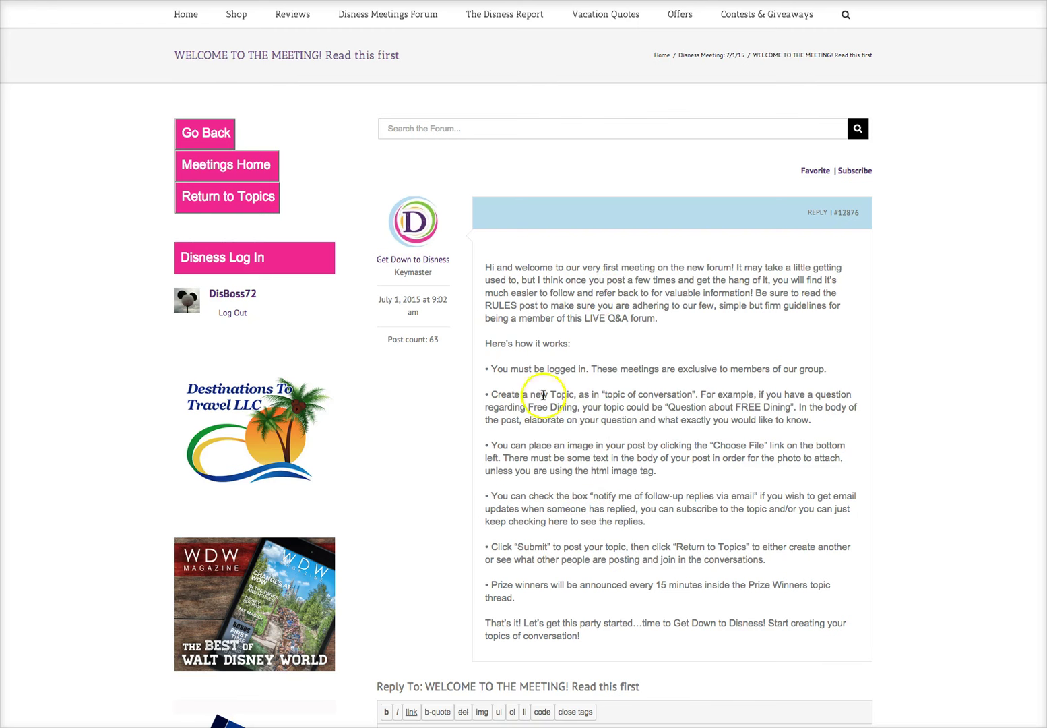
pyautogui.click(237, 200)
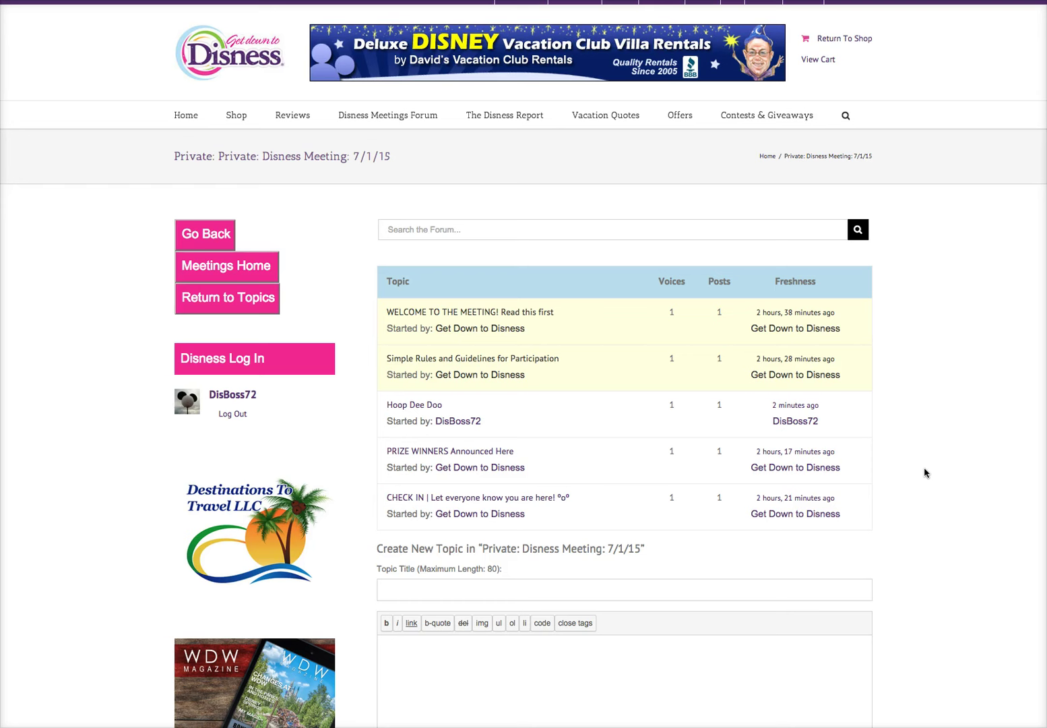
pyautogui.scroll(-1, 925, 472)
pyautogui.scroll(-1, 925, 473)
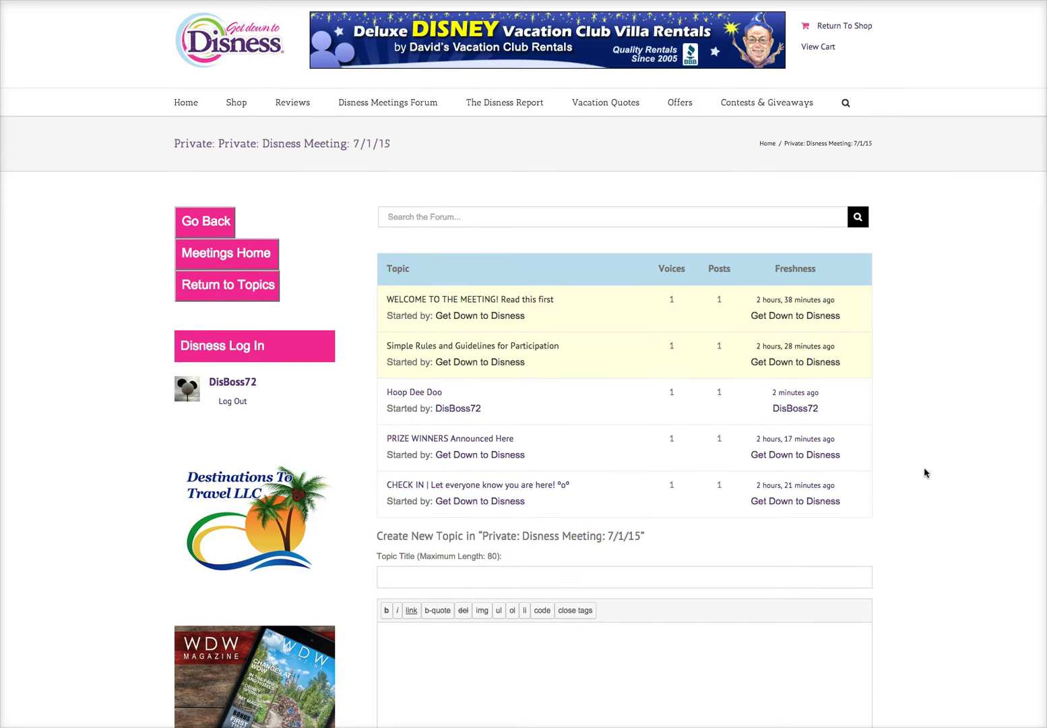
pyautogui.scroll(-1, 925, 473)
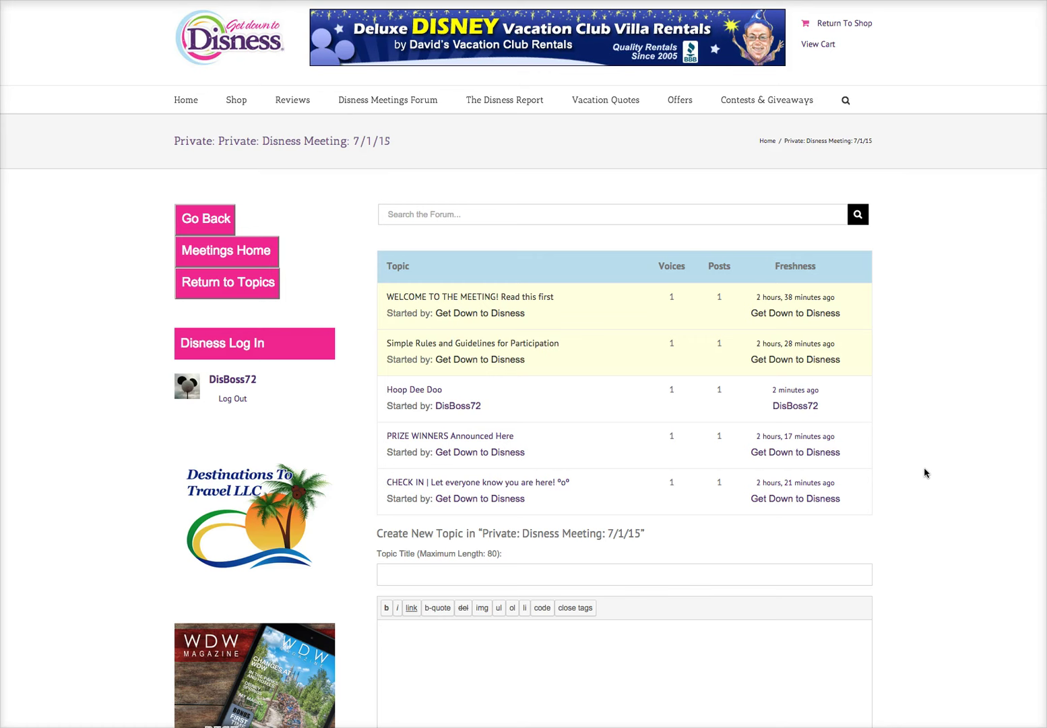
pyautogui.scroll(-1, 923, 471)
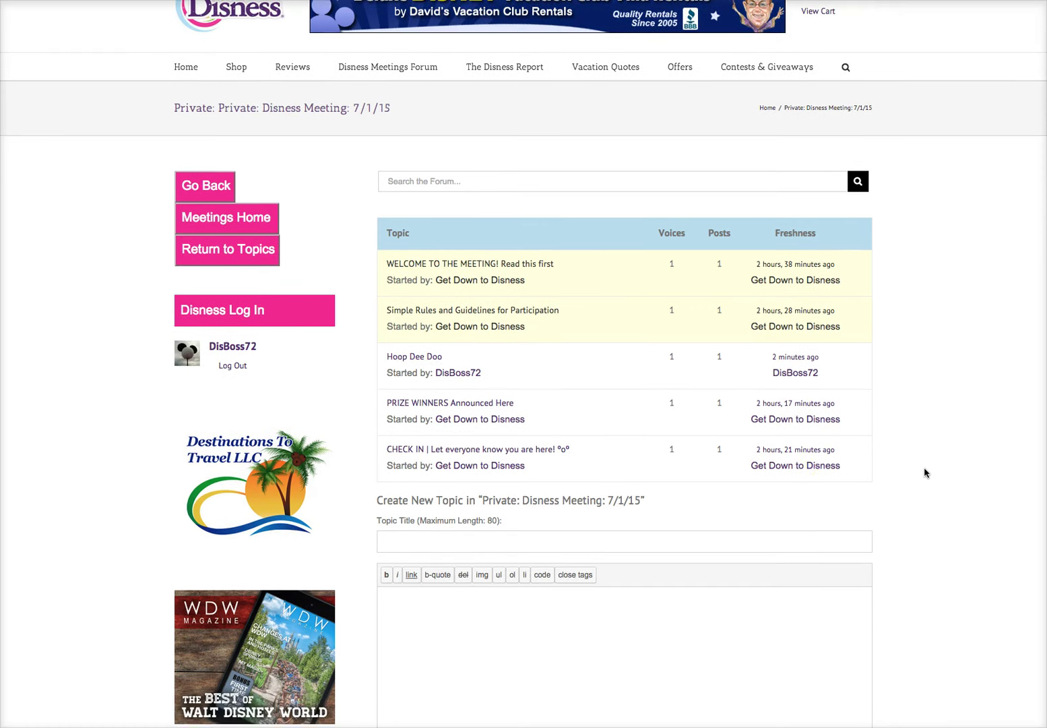